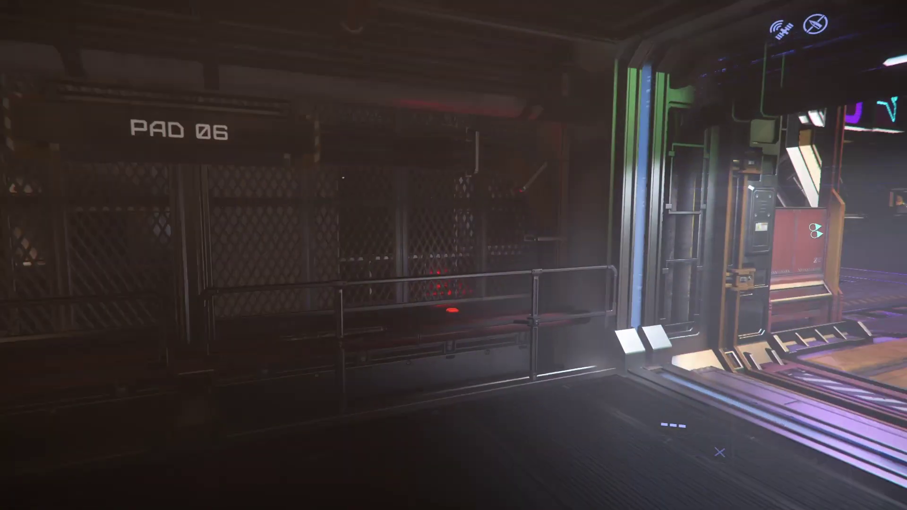
# - Walk from the Pad 06 exit to the elevator beneath the RSI Constellation Andromeda and interact with it
pyautogui.press('w')
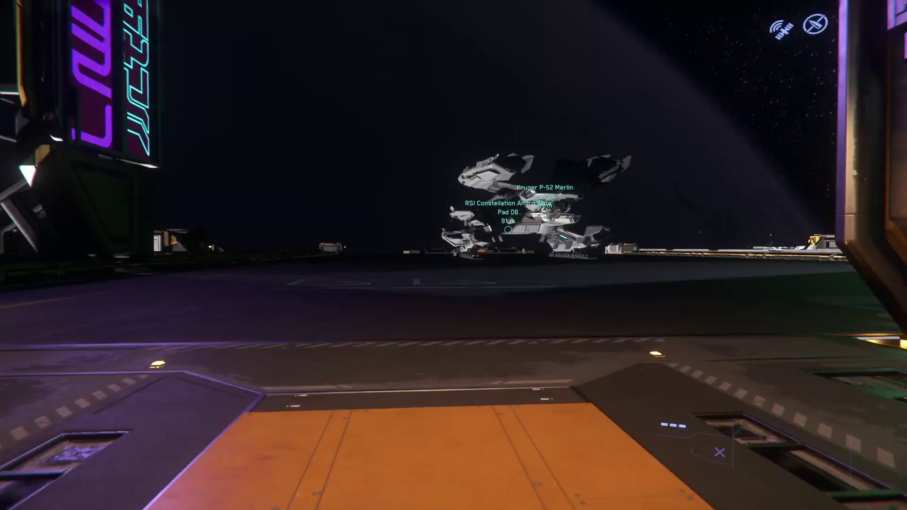
pyautogui.press('w')
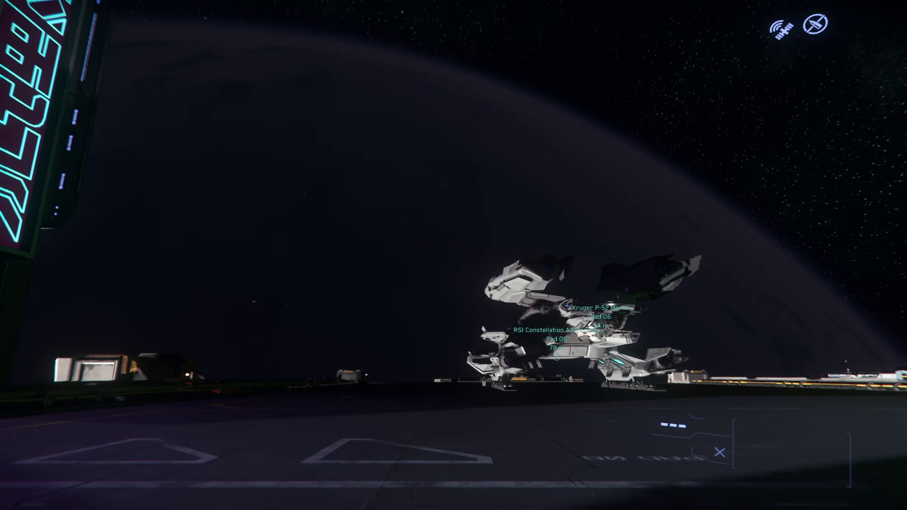
pyautogui.press('w')
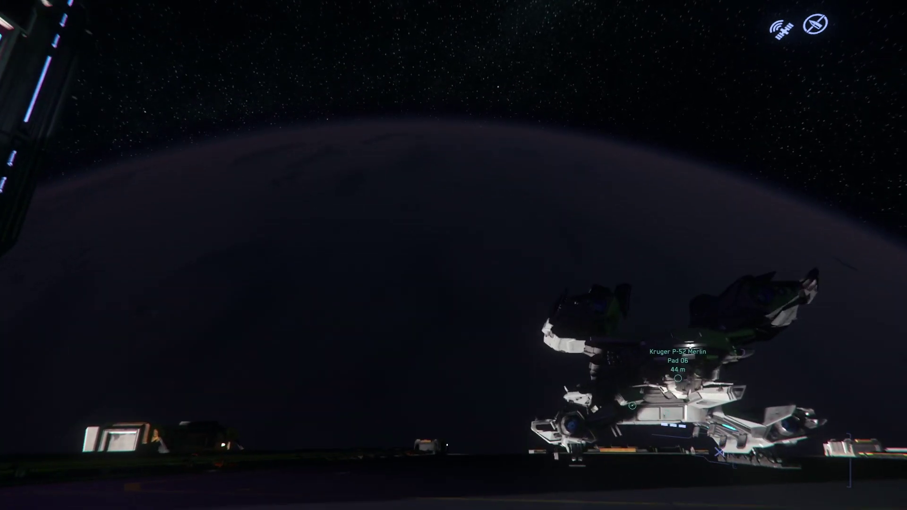
pyautogui.press('w')
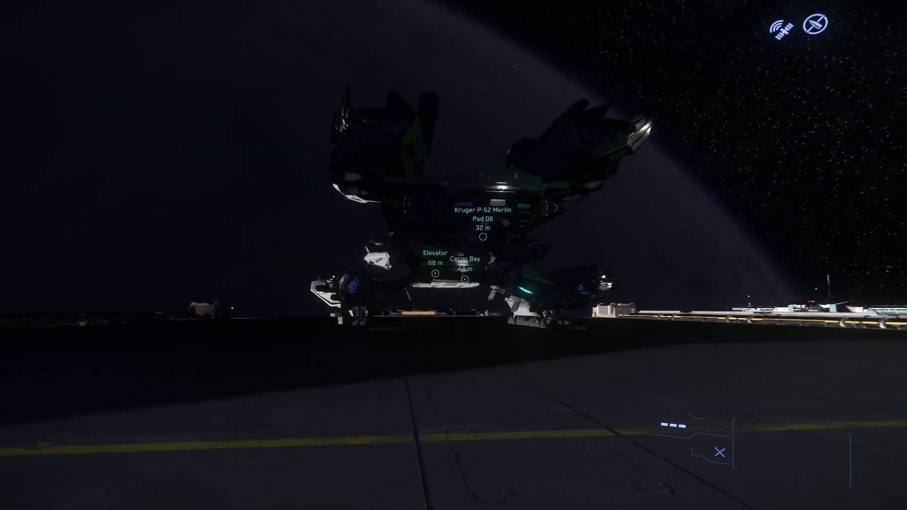
pyautogui.press('w')
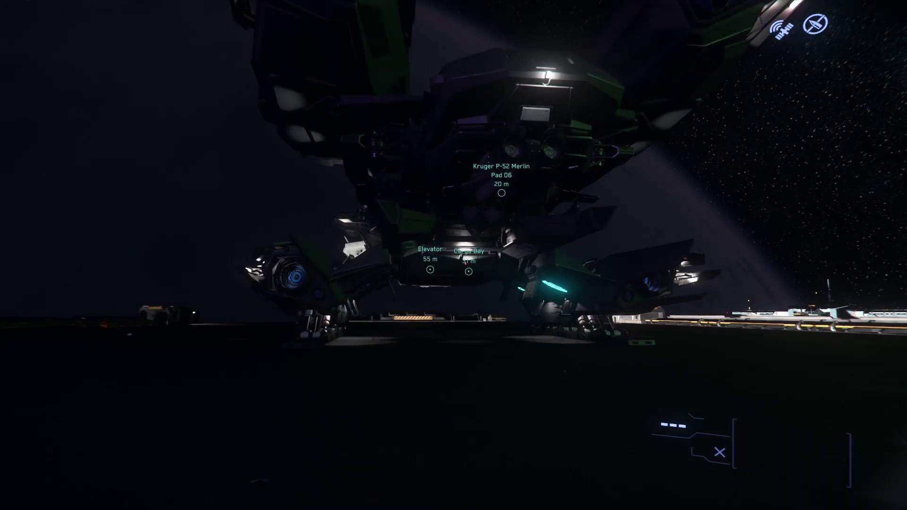
pyautogui.press('w')
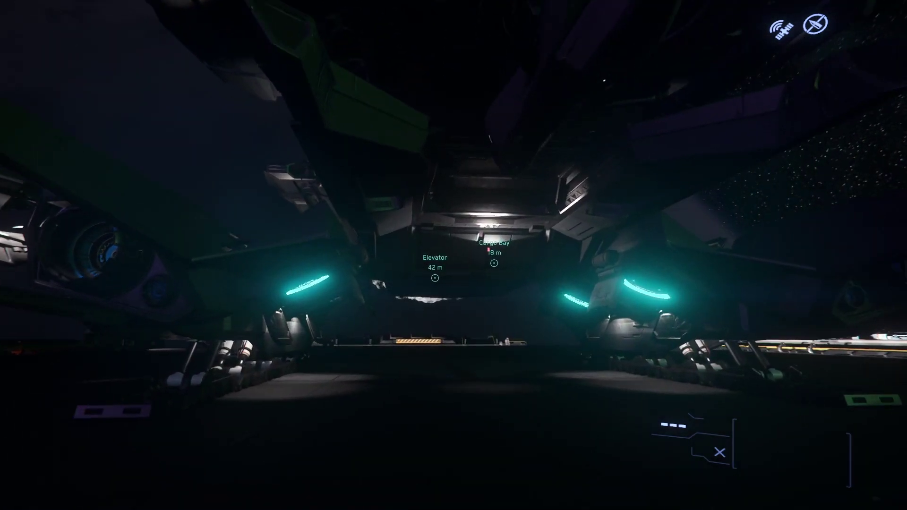
pyautogui.press('w')
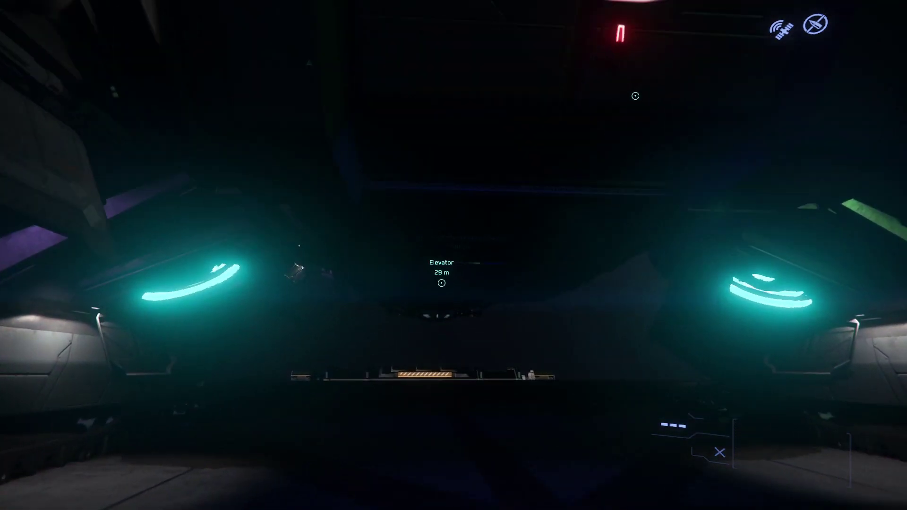
pyautogui.press('w')
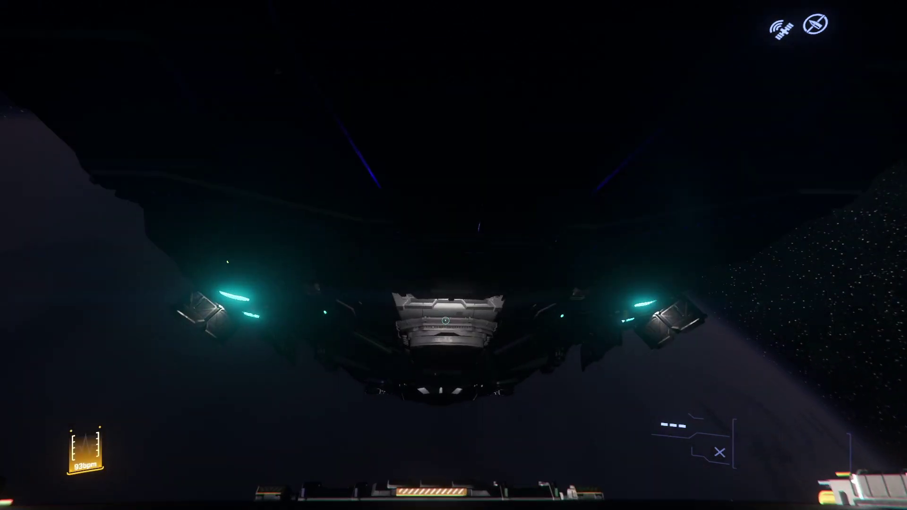
pyautogui.press('w')
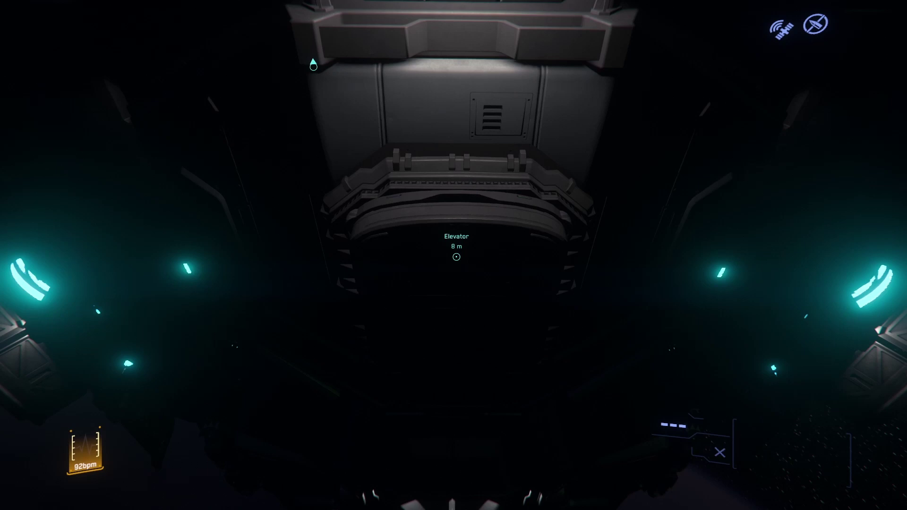
pyautogui.press('f')
pyautogui.press('f')
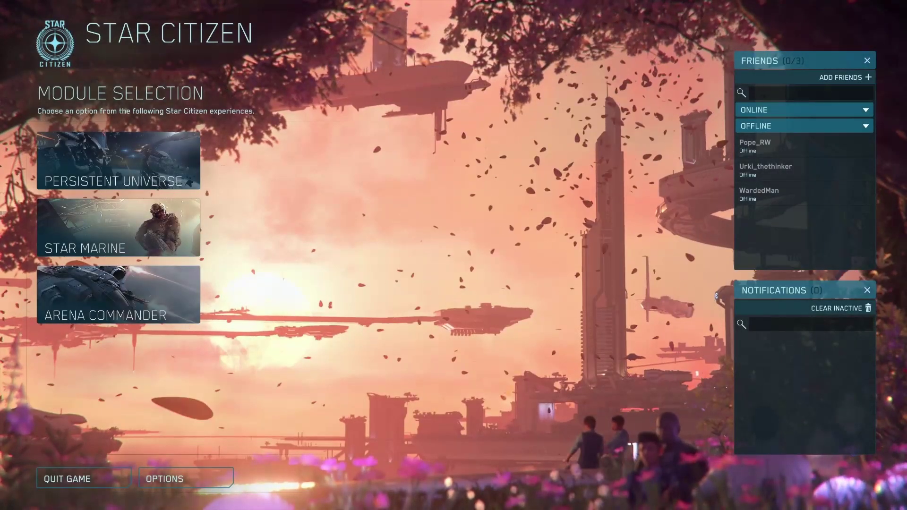
# - Open the keybinding options and examine the default Flight layout for keyboard and mouse
pyautogui.click(181, 487)
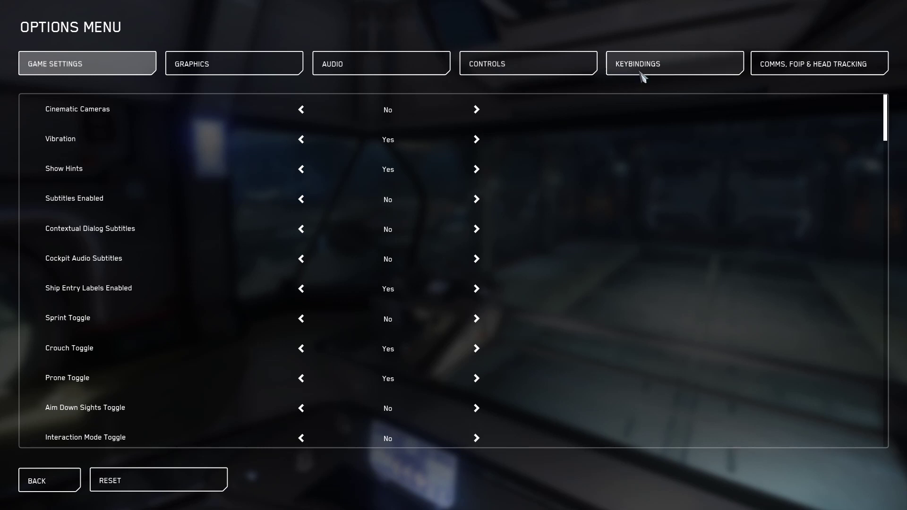
pyautogui.click(646, 74)
pyautogui.scroll(3, 712, 209)
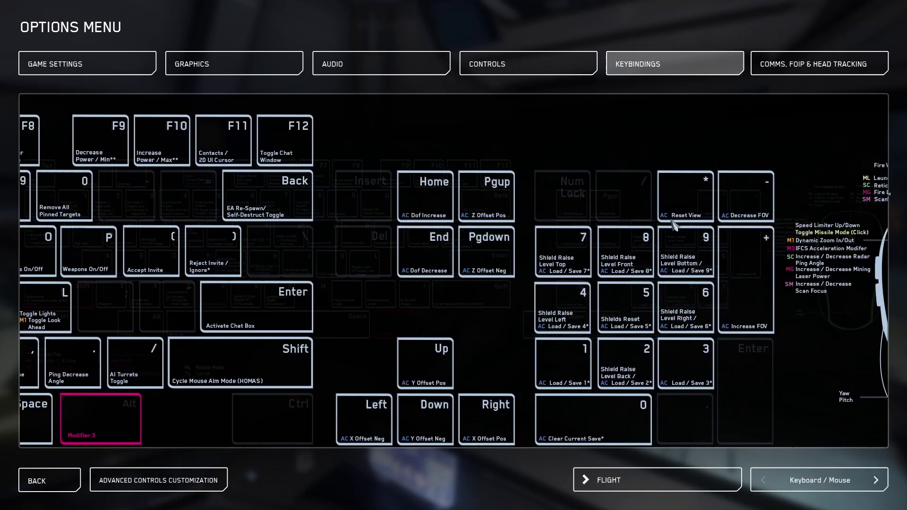
pyautogui.scroll(-3, 730, 405)
pyautogui.scroll(3, 144, 333)
pyautogui.scroll(-3, 144, 333)
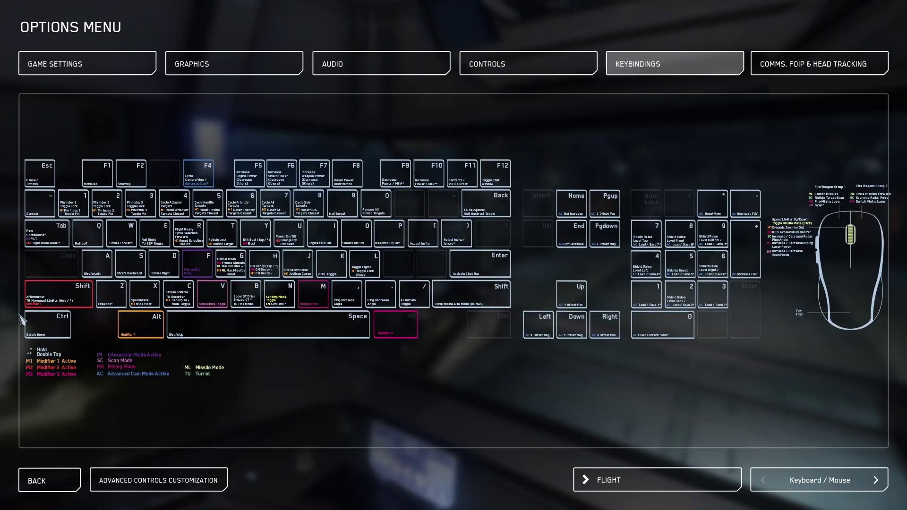
pyautogui.scroll(3, 378, 335)
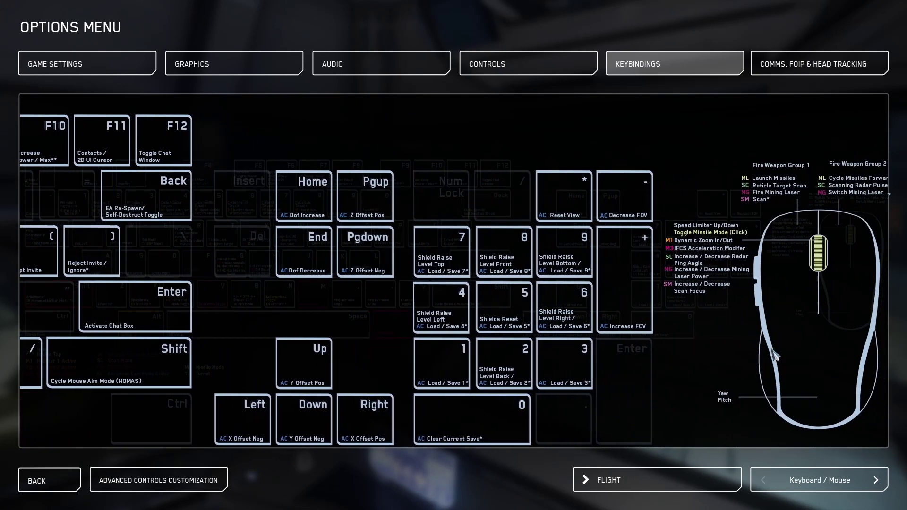
pyautogui.scroll(-3, 748, 334)
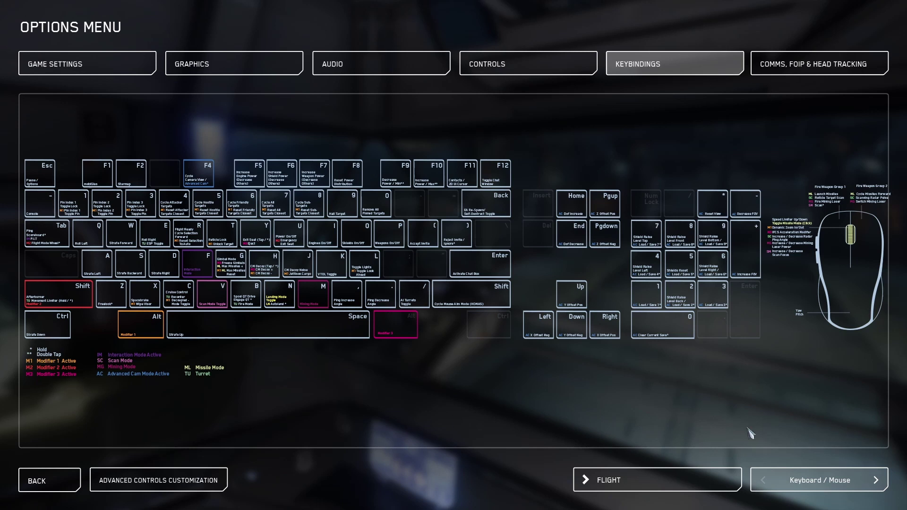
pyautogui.scroll(2, 709, 383)
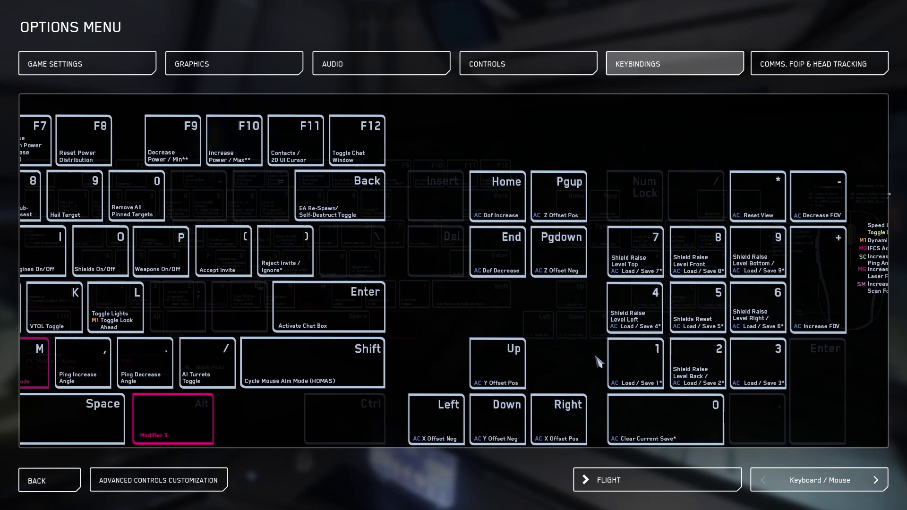
pyautogui.scroll(-2, 544, 385)
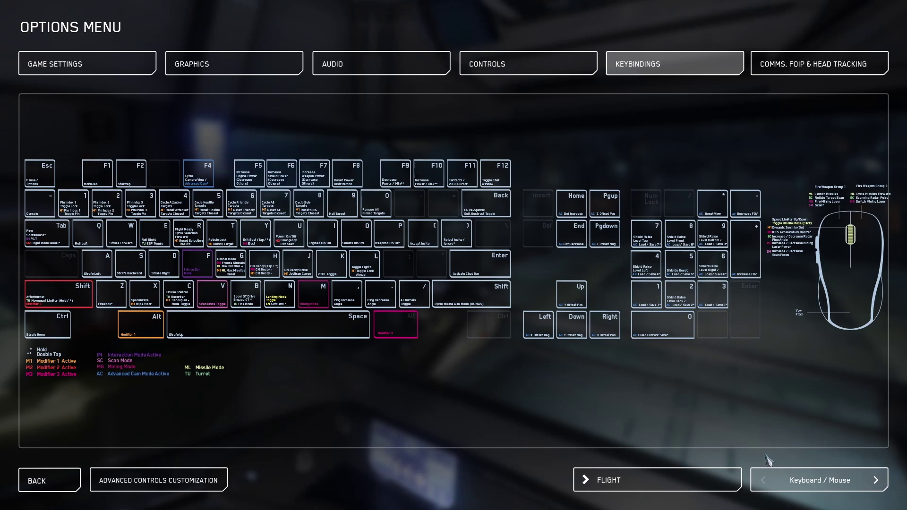
# - Open the advanced controls customization for Joystick / HOTAS and expand the Flight - Movement bindings
pyautogui.click(148, 482)
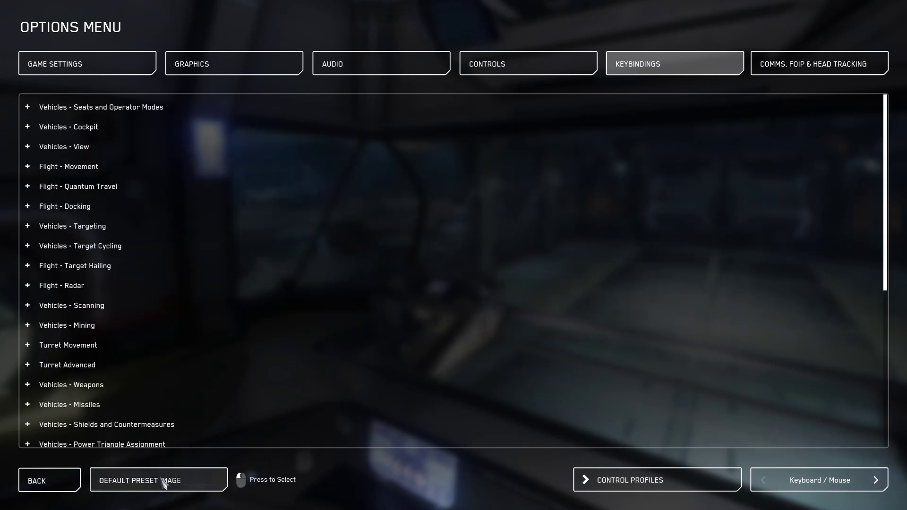
pyautogui.click(876, 480)
pyautogui.click(876, 480)
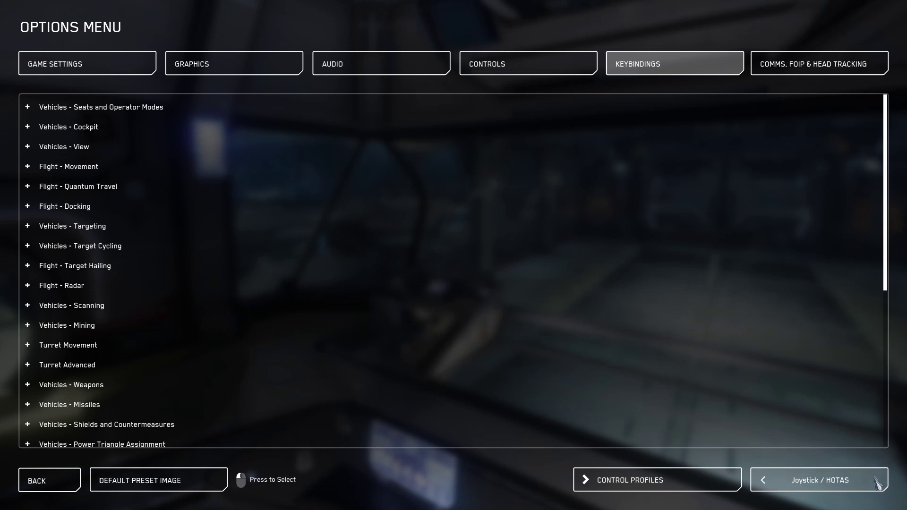
pyautogui.click(29, 171)
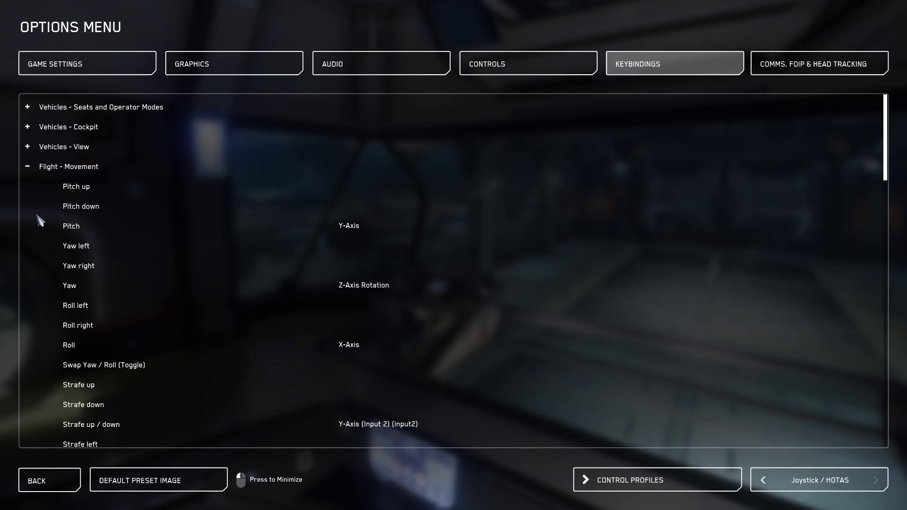
# - Bind Pitch to the Y-Axis, accepting the input's shared use, and bind Yaw to Z-Axis Rotation
pyautogui.click(353, 232)
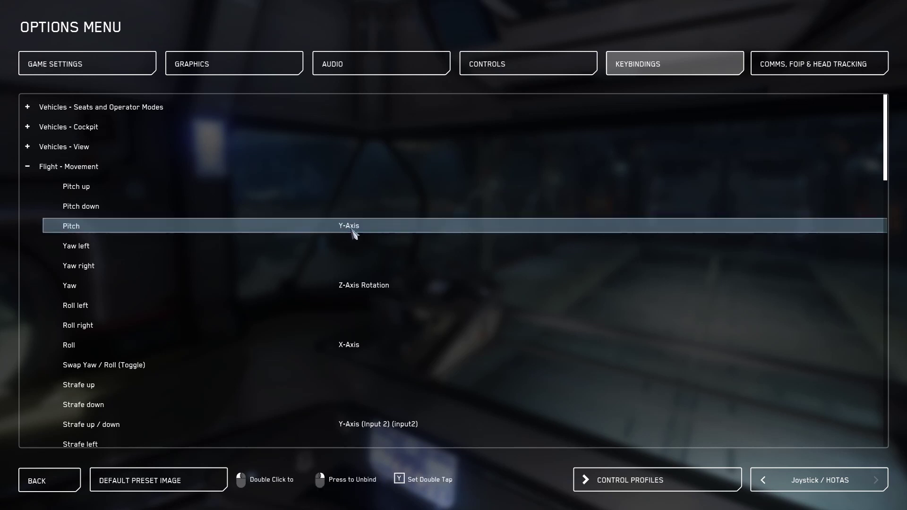
pyautogui.doubleClick(353, 231)
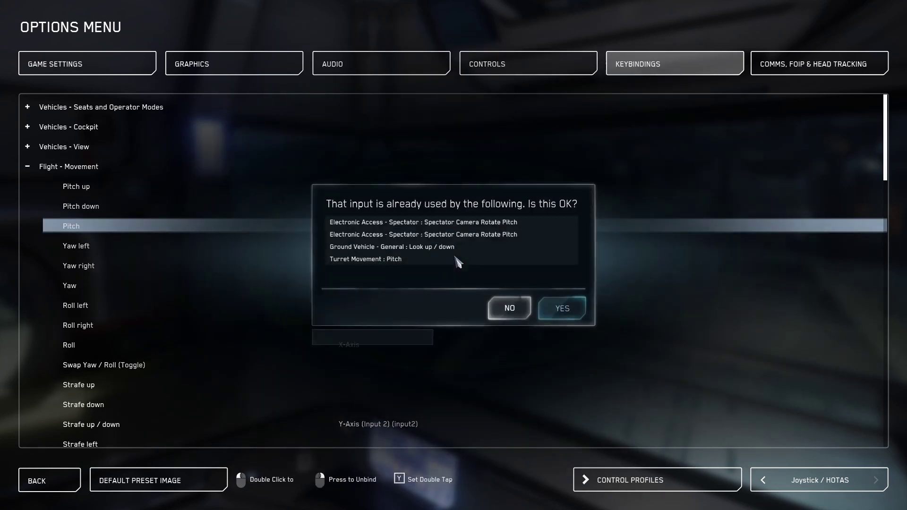
pyautogui.click(570, 308)
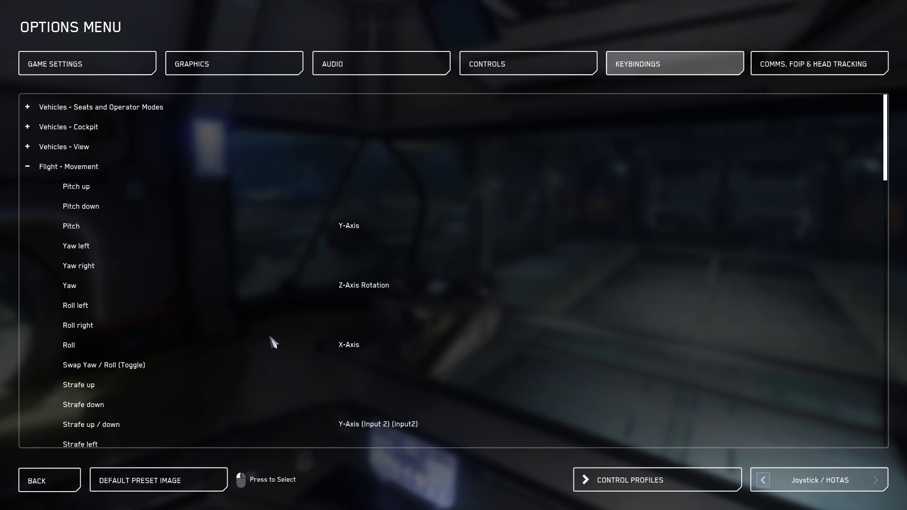
pyautogui.click(354, 286)
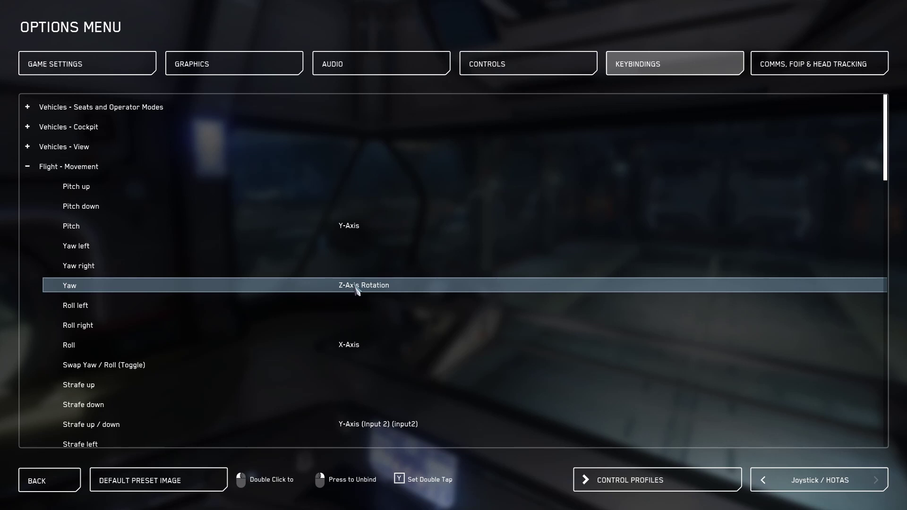
pyautogui.doubleClick(355, 288)
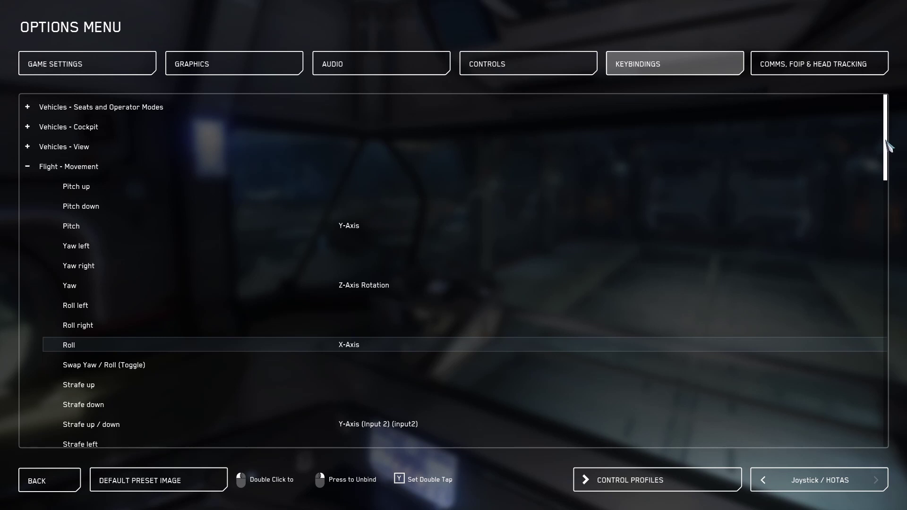
# - Bind Throttle forward to Y-Axis Rotation (Input 2) in the Flight - Movement list
pyautogui.moveTo(887, 150); pyautogui.dragTo(903, 205)
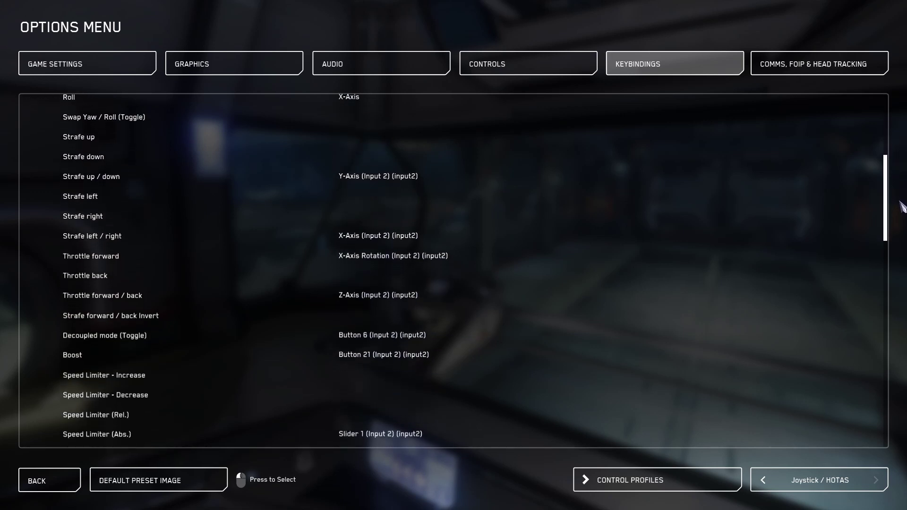
pyautogui.scroll(-1, 901, 206)
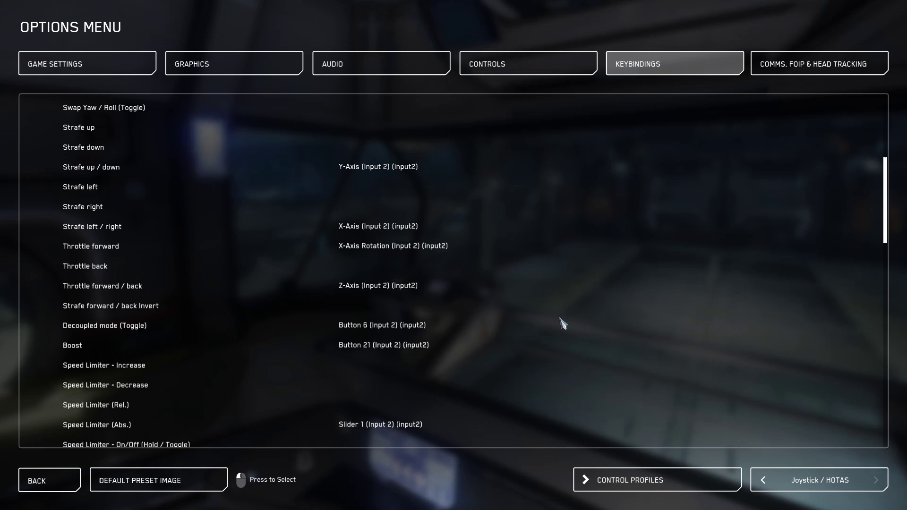
pyautogui.click(384, 290)
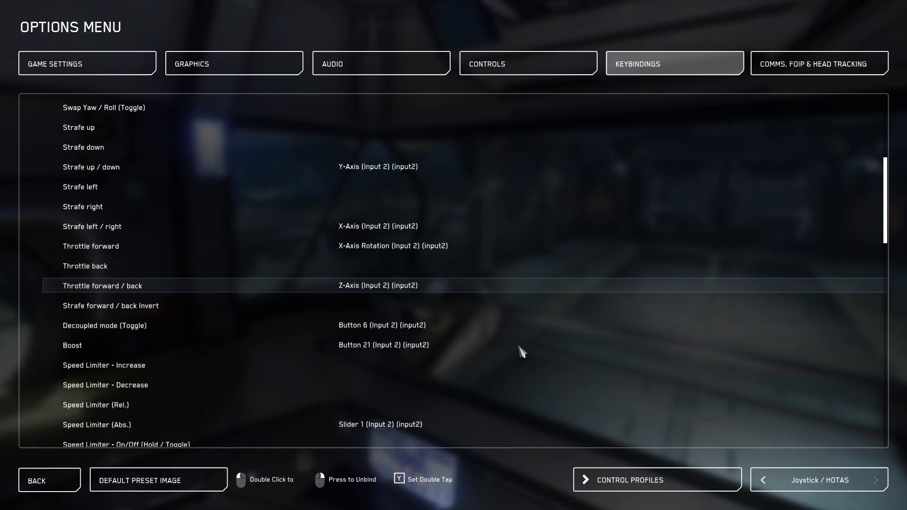
pyautogui.click(391, 247)
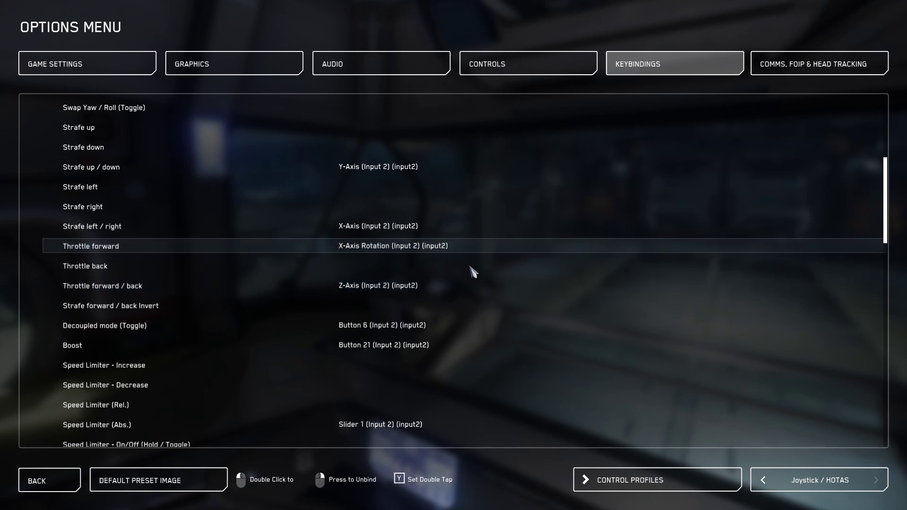
pyautogui.doubleClick(405, 252)
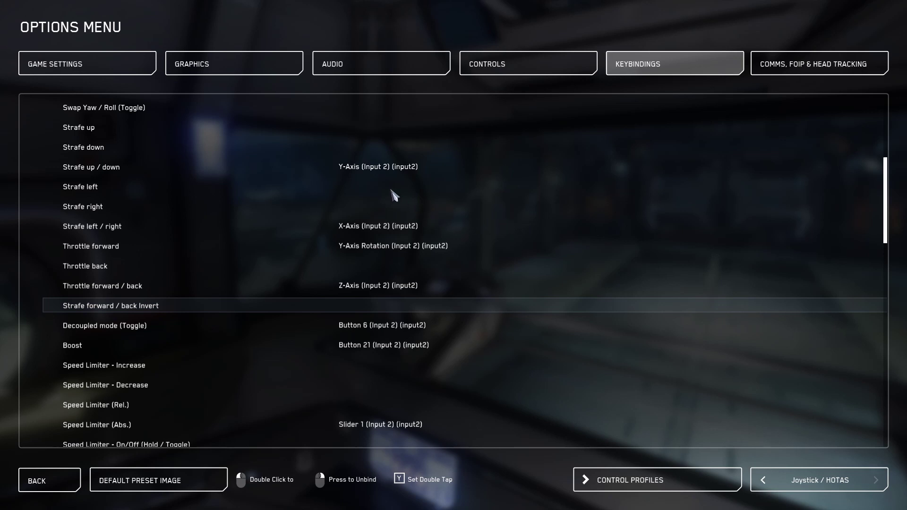
# - Review the strafe bindings in Flight - Movement, both the combined axes and the separate up, down, left and right entries
pyautogui.click(376, 228)
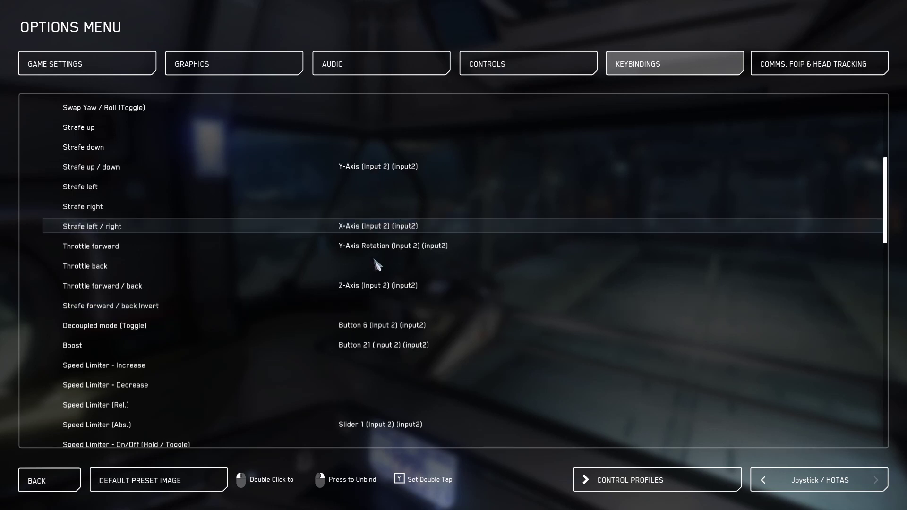
pyautogui.click(376, 169)
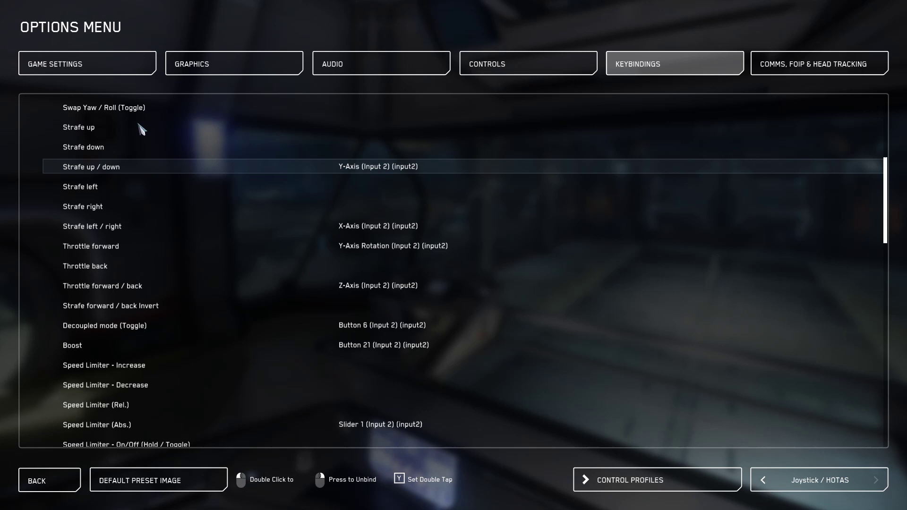
pyautogui.click(377, 132)
pyautogui.click(379, 147)
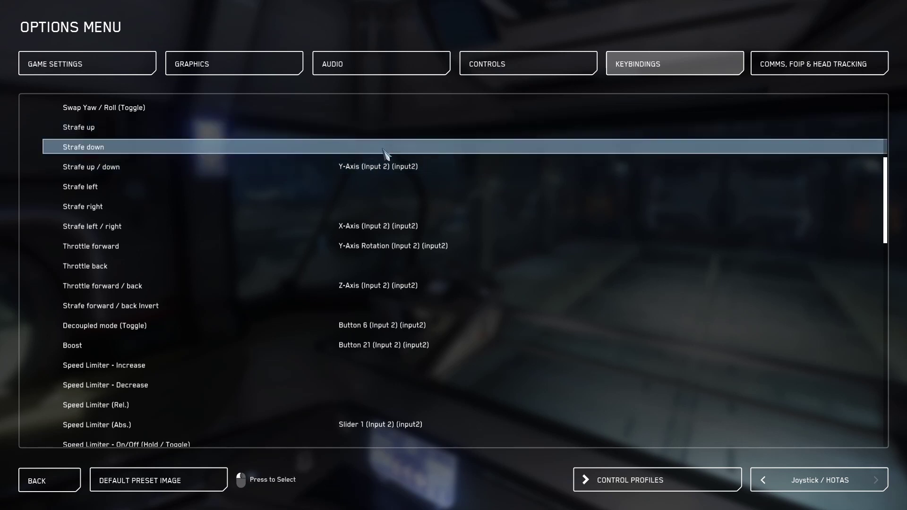
pyautogui.click(382, 190)
pyautogui.click(383, 211)
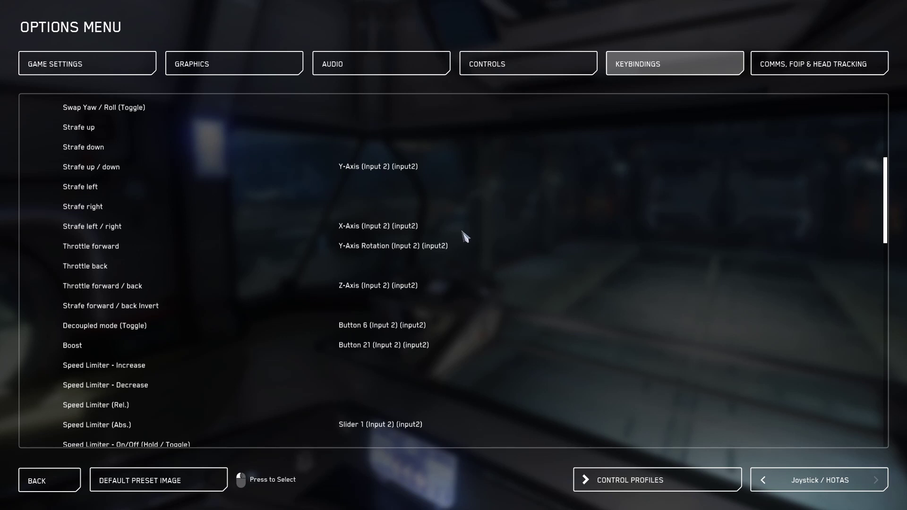
pyautogui.scroll(-2, 465, 234)
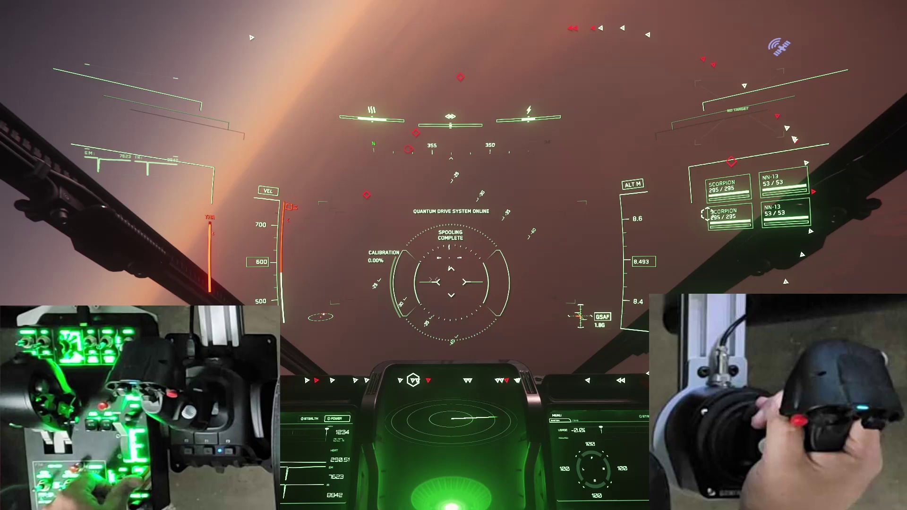
pyautogui.press('b')
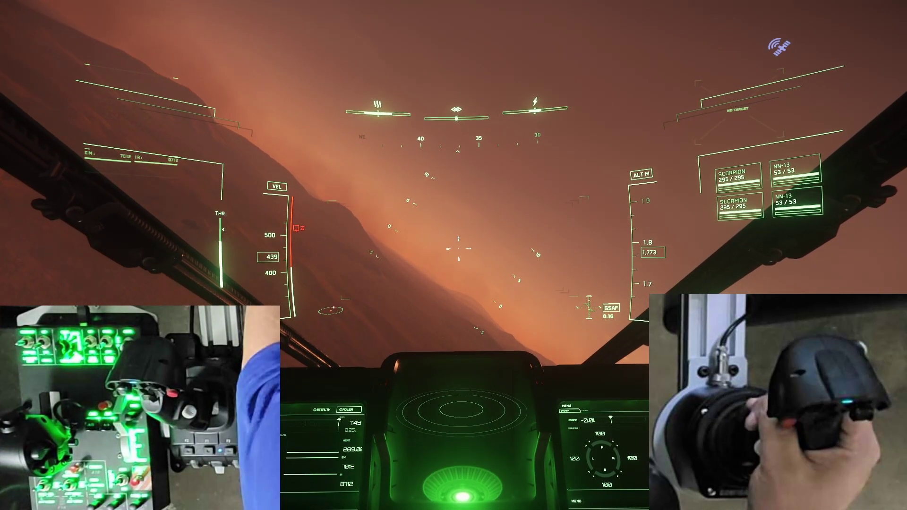
pyautogui.press('F4')
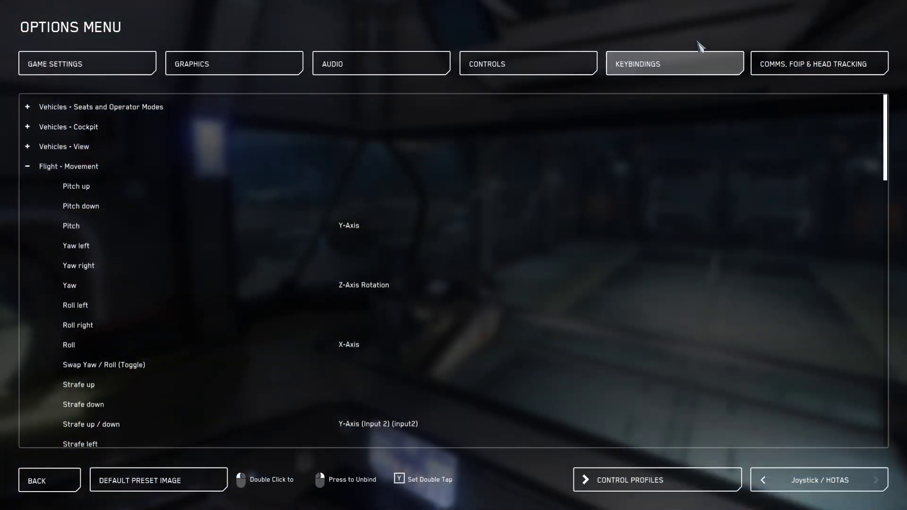
# - Open the general controls settings and compare the deadzone and saturation values of Joystick / HOTAS 1 and Joystick / HOTAS 2
pyautogui.click(510, 66)
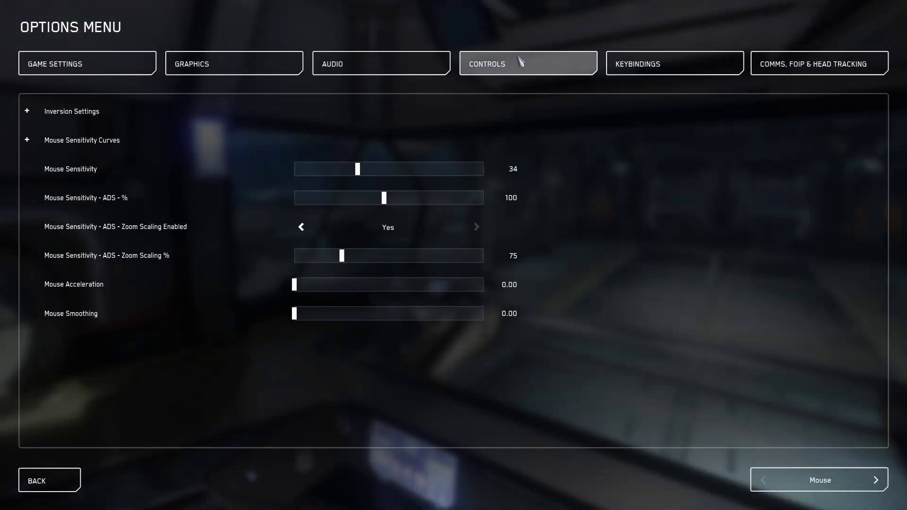
pyautogui.click(877, 480)
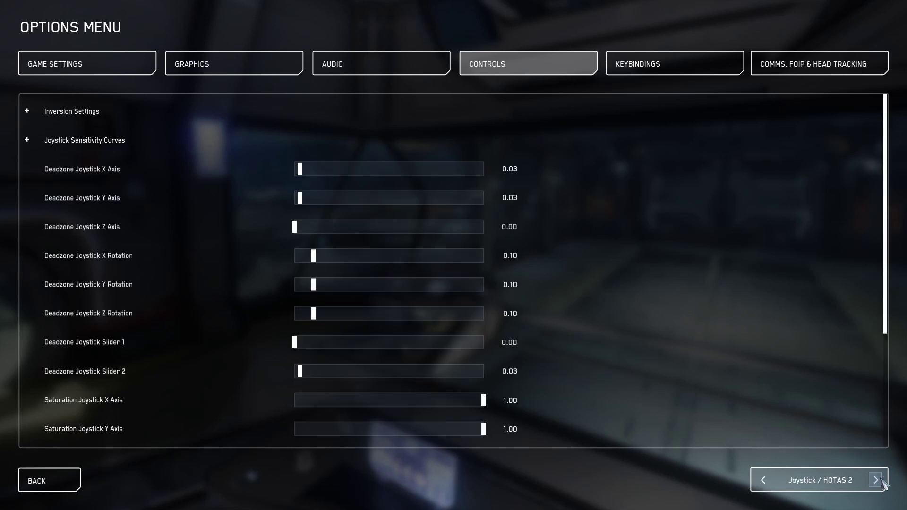
pyautogui.click(764, 481)
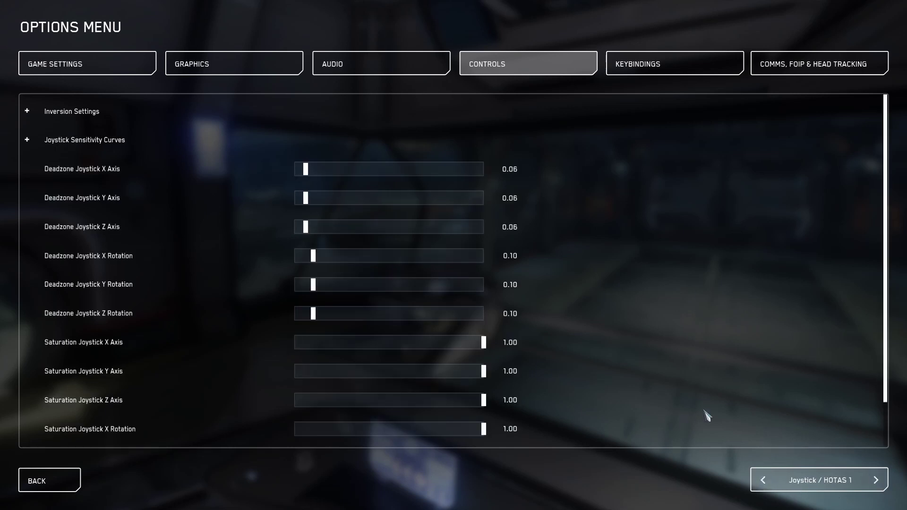
pyautogui.click(876, 481)
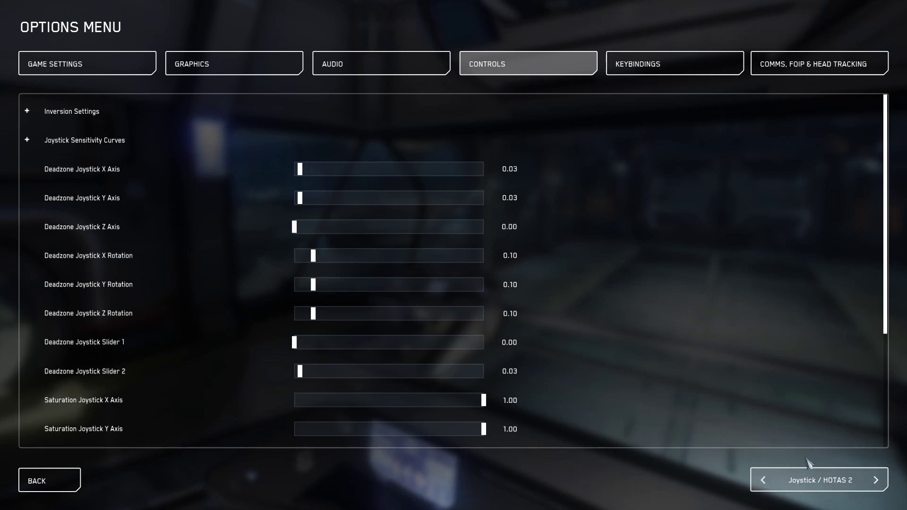
# - Review the Flight Movement inversion settings of Joystick / HOTAS 2, including pitch, strafe and velocity limiter, and collapse the Inversion Settings again
pyautogui.click(28, 111)
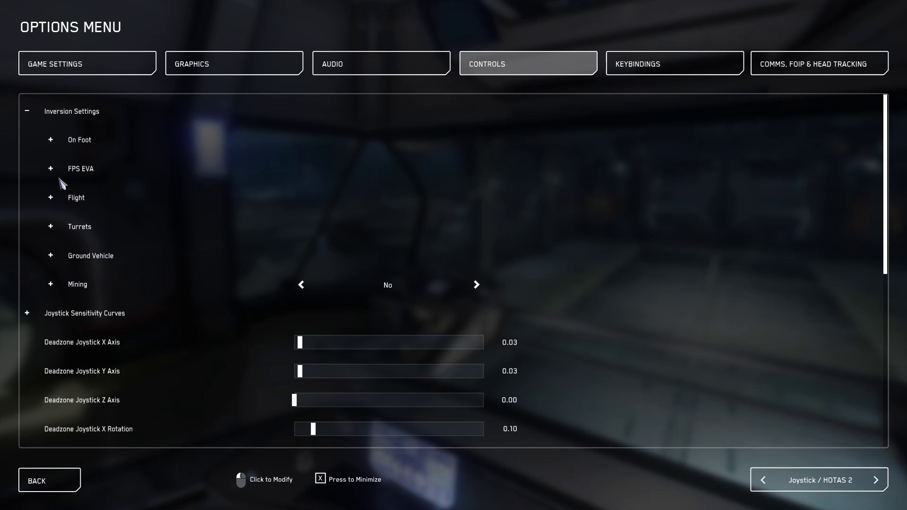
pyautogui.click(51, 198)
pyautogui.click(74, 227)
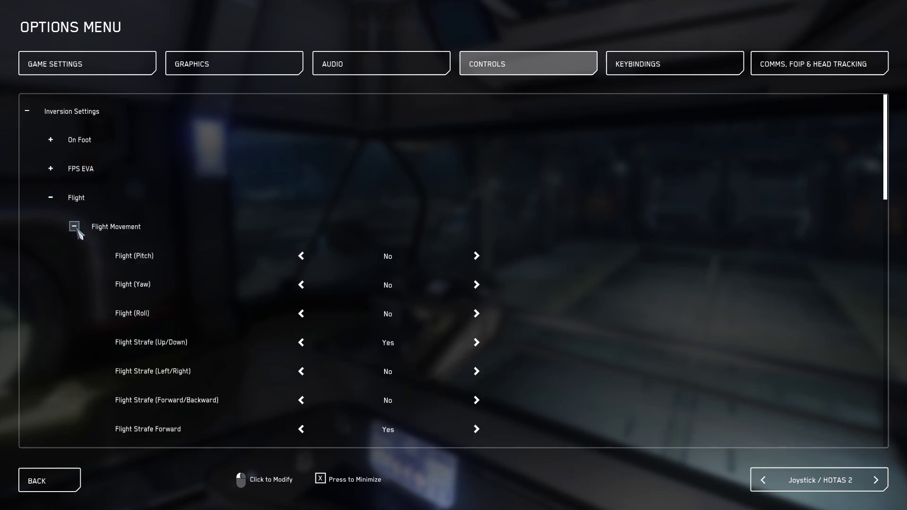
pyautogui.scroll(-4, 217, 271)
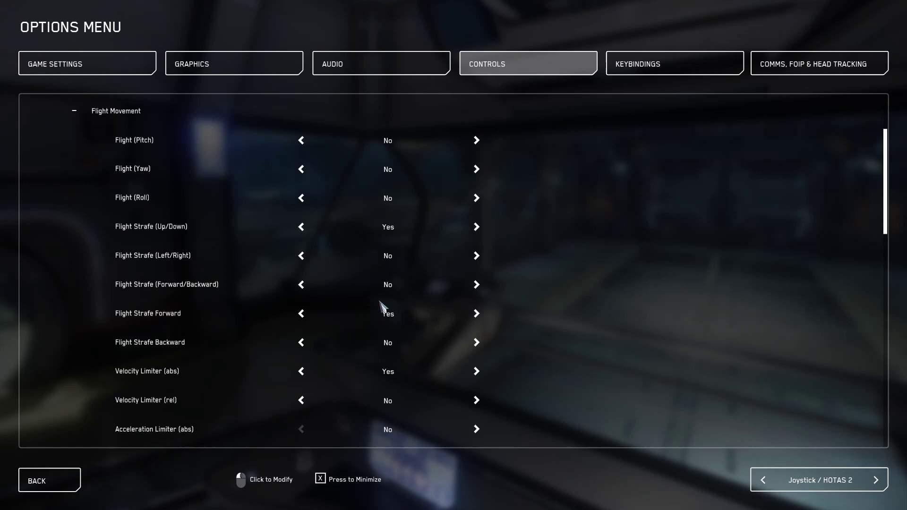
pyautogui.click(75, 111)
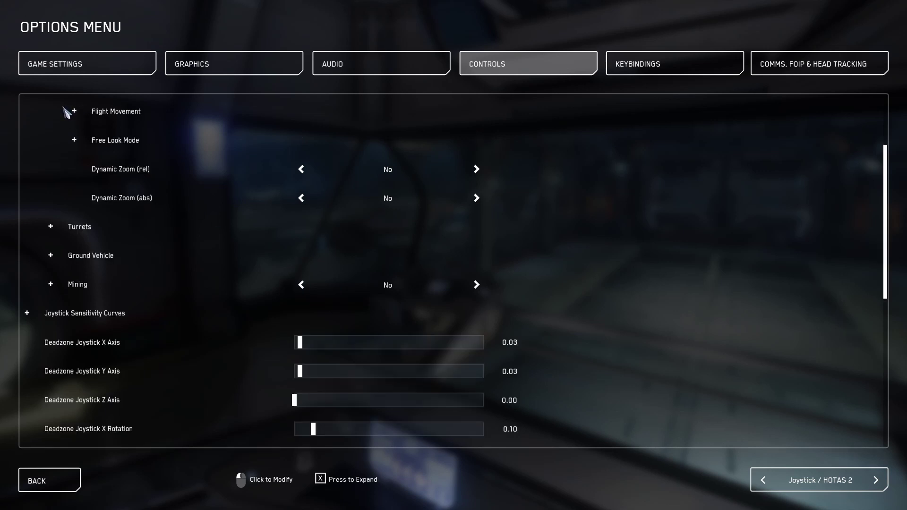
pyautogui.scroll(3, 56, 133)
pyautogui.click(27, 112)
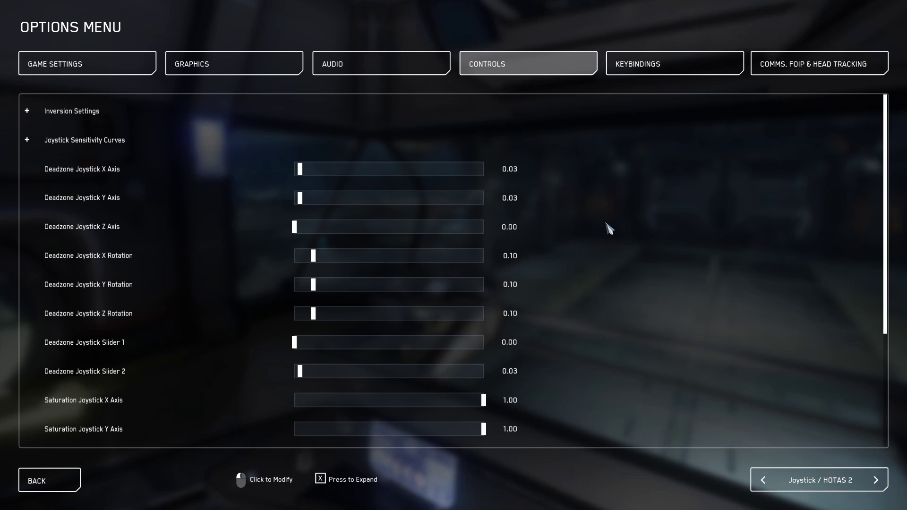
# - Switch to DCS and examine the curvature setting of the Pitch axis in the Axis Tune panel
pyautogui.press('Down')
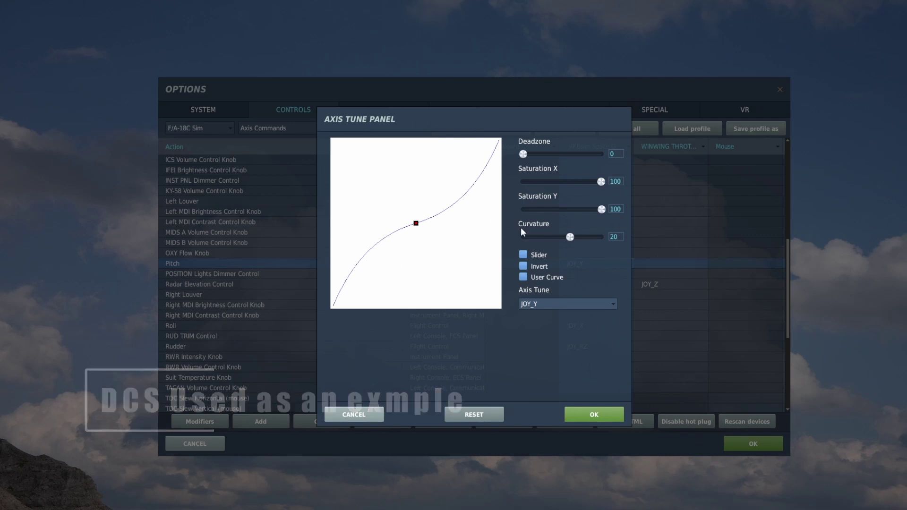
pyautogui.moveTo(572, 234)
pyautogui.mouseDown()
pyautogui.moveTo(555, 239)
pyautogui.moveTo(574, 247)
pyautogui.mouseUp()
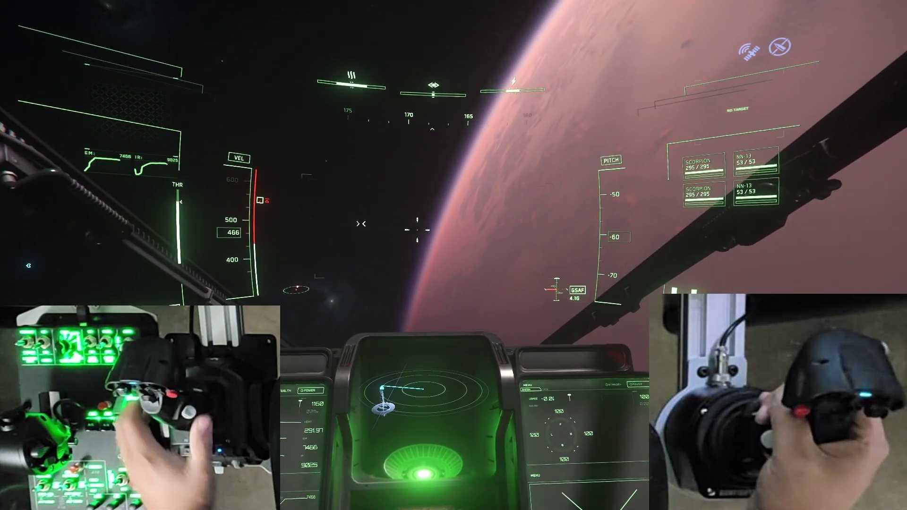
# - Bring the ship's quantum drive system online during flight
pyautogui.press('b')
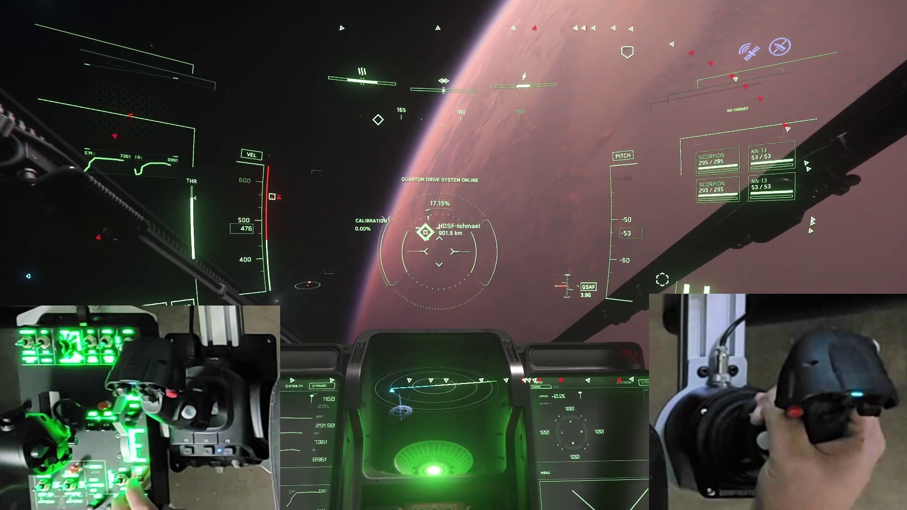